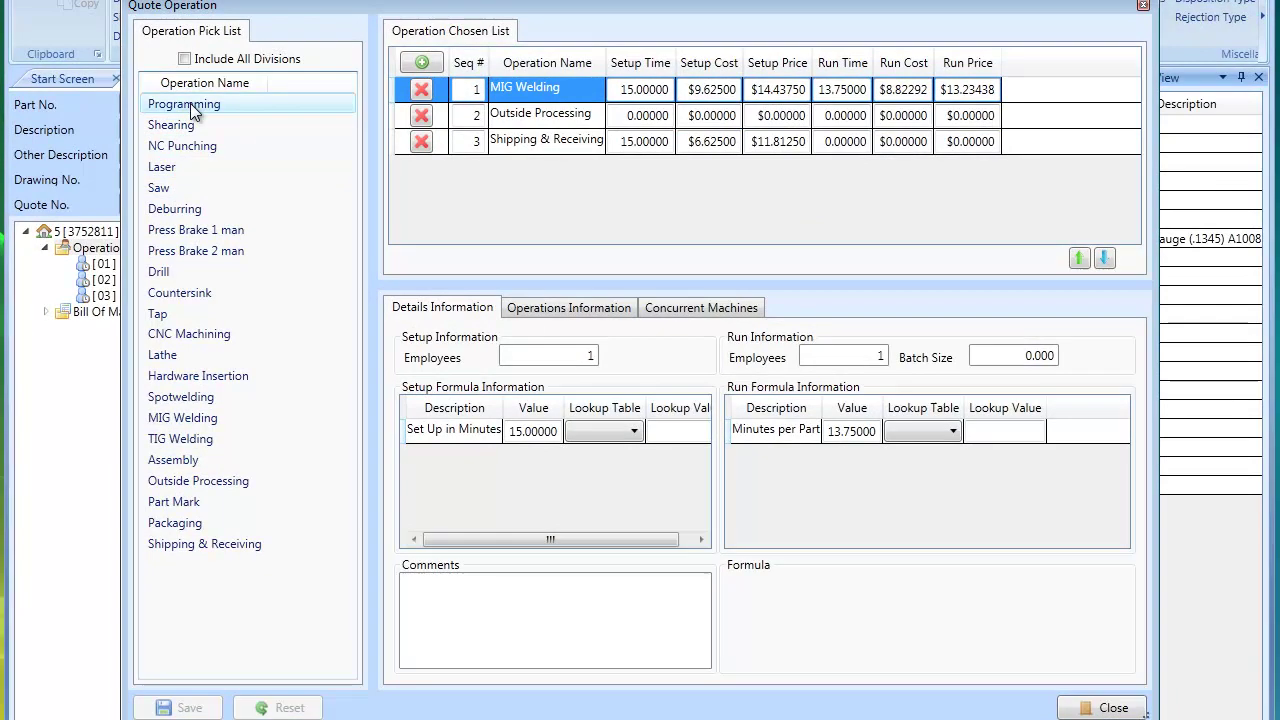
Step: Edit MIG Welding's setup time and view its rates: sell 55.000, overhead 22.000, markup 5.000
{"action": "left_click", "coordinate": [614, 90]}
{"action": "left_click", "coordinate": [614, 90]}
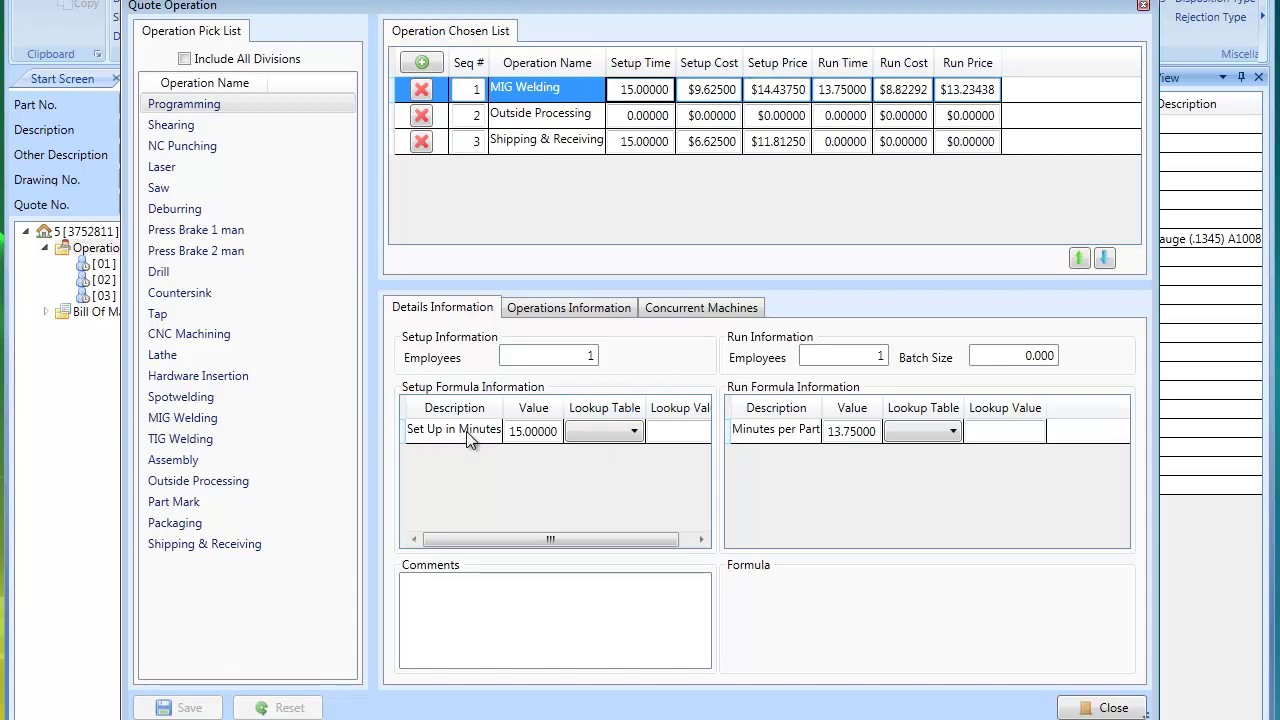
{"action": "left_click", "coordinate": [565, 306]}
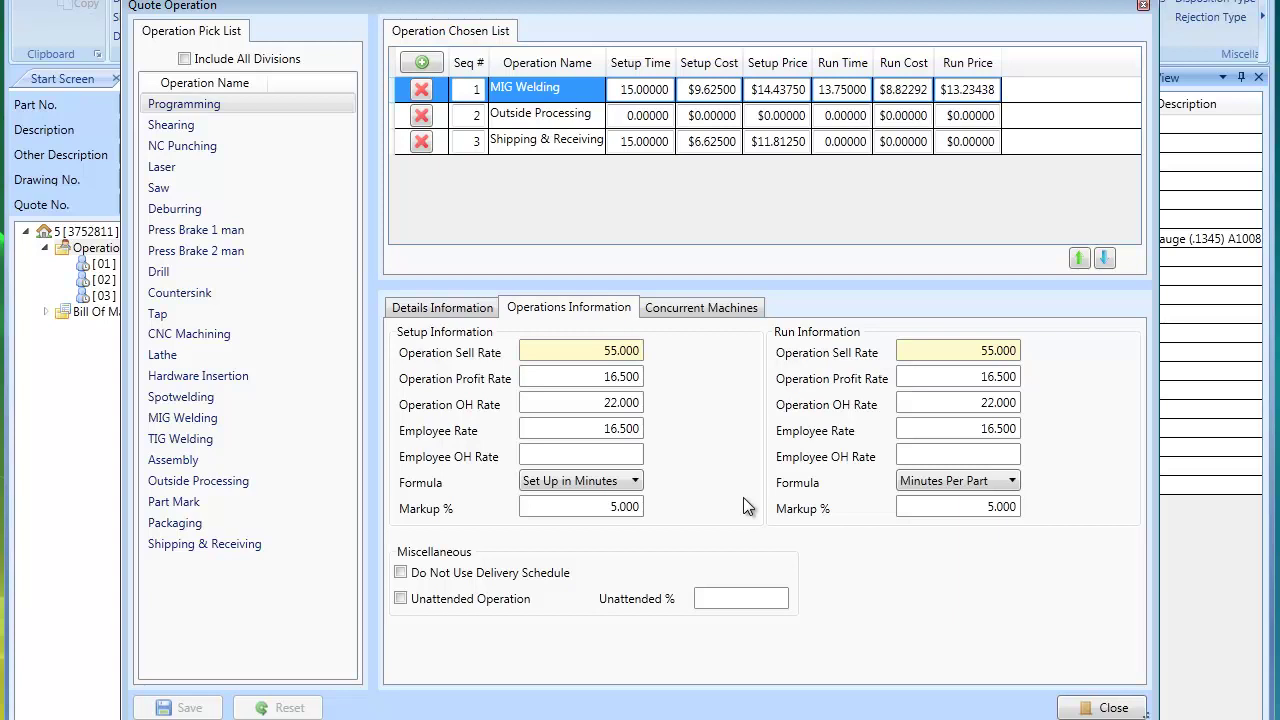
Step: In Operation Maintenance, browse Laser, Drill and Countersink, then show Tap (code 1000) with widened details
{"action": "left_click", "coordinate": [1100, 707]}
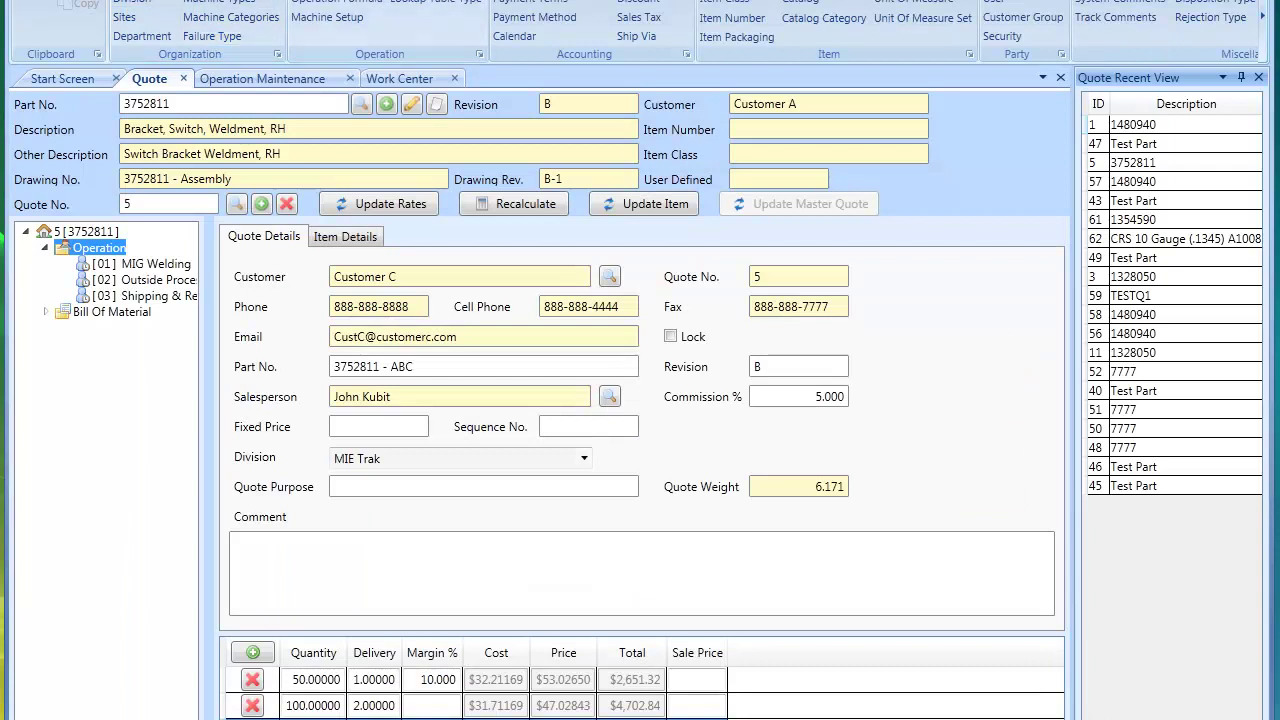
{"action": "left_click", "coordinate": [276, 80]}
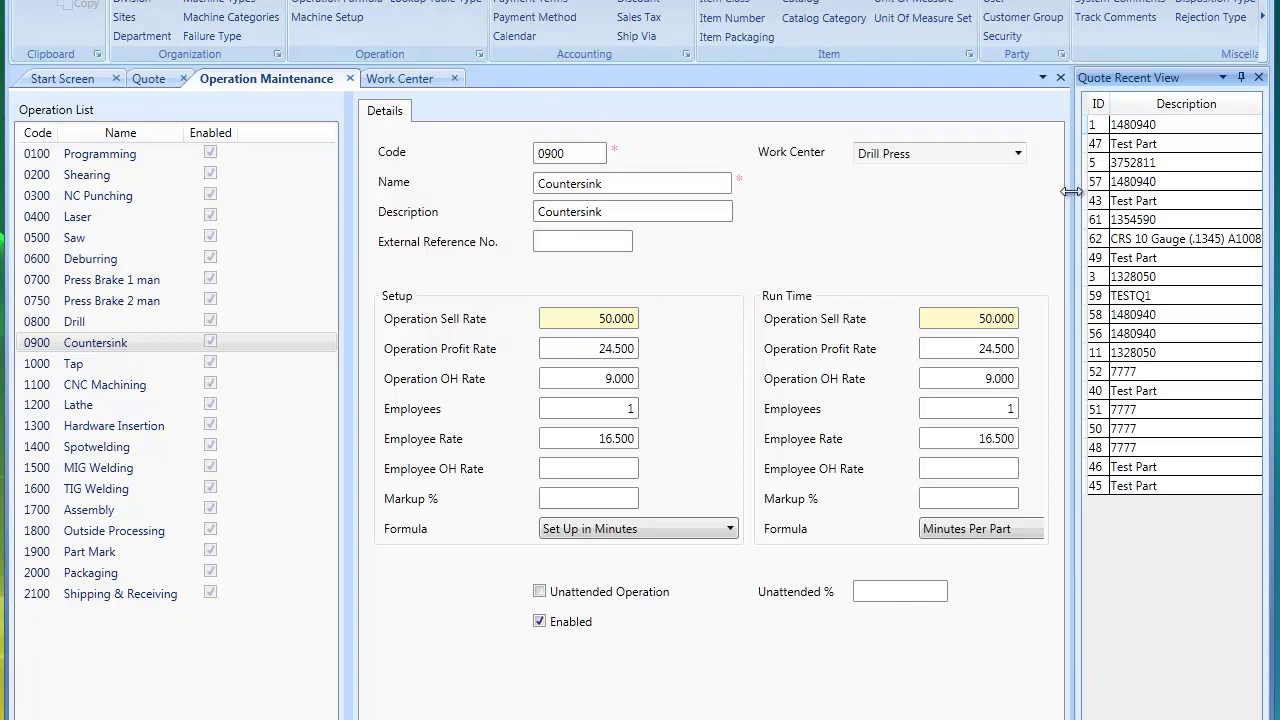
{"action": "left_click", "coordinate": [57, 220]}
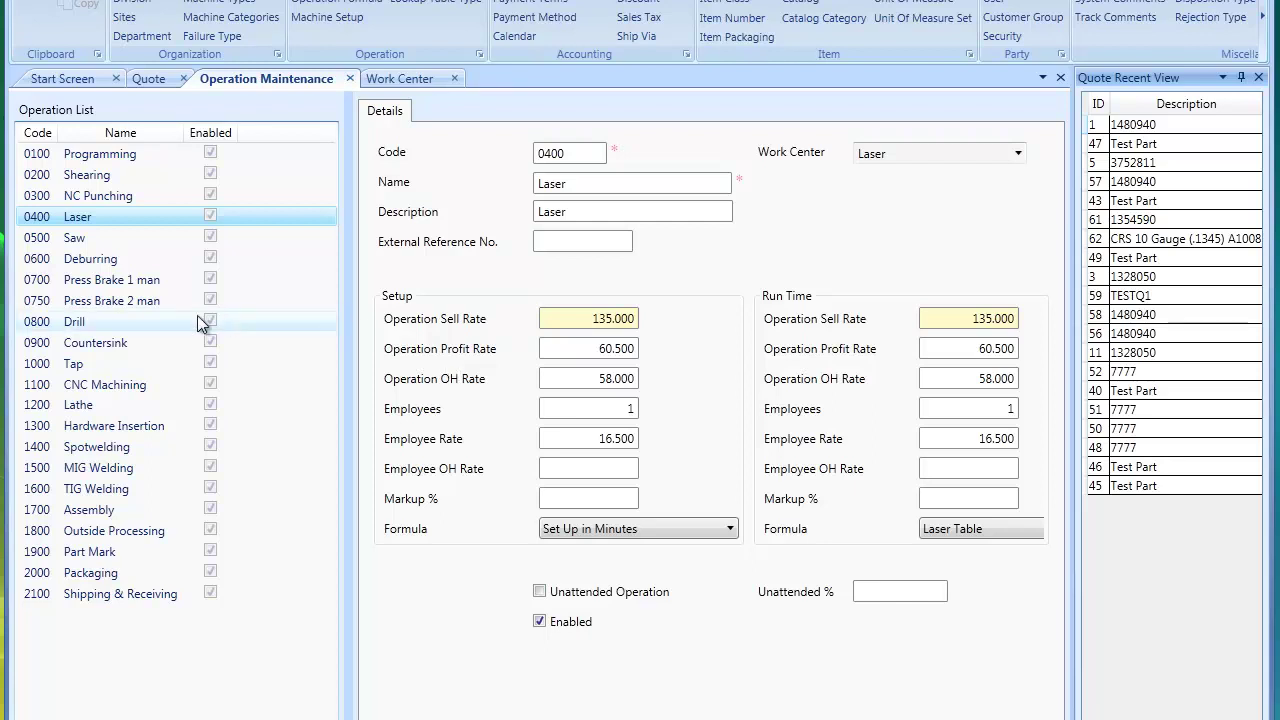
{"action": "left_click", "coordinate": [71, 321]}
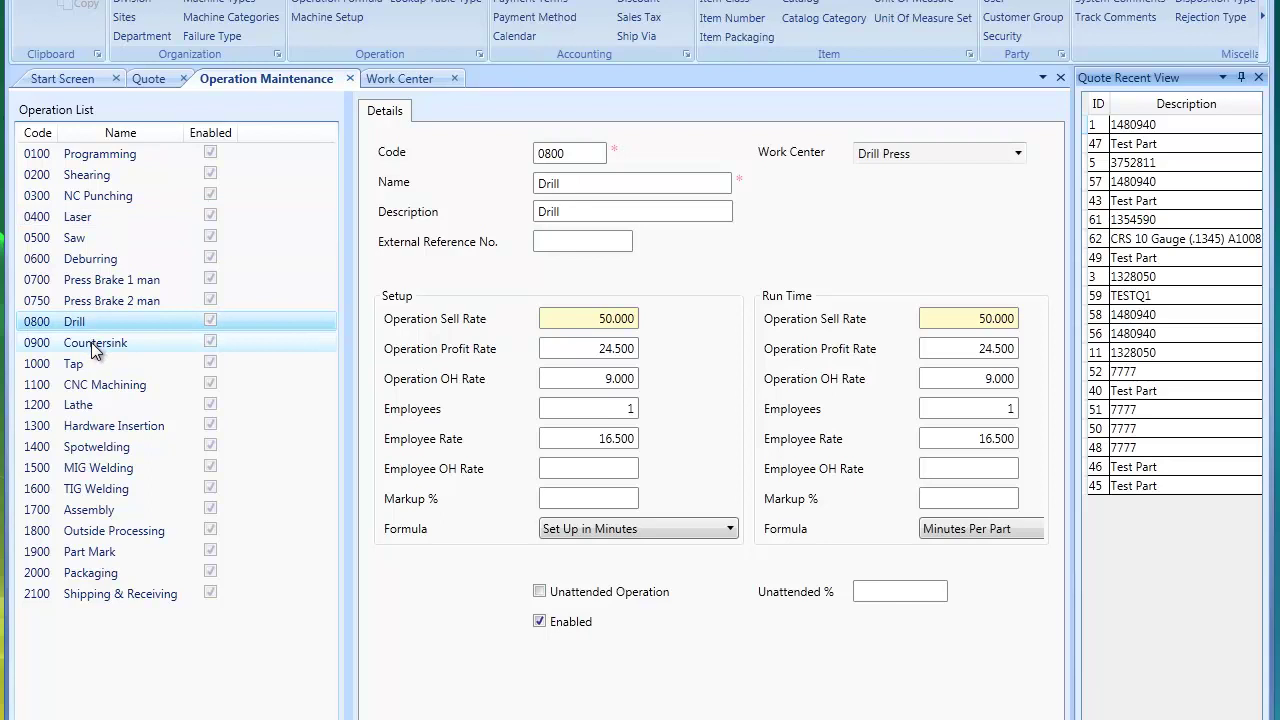
{"action": "left_click", "coordinate": [91, 342]}
{"action": "left_click", "coordinate": [75, 370]}
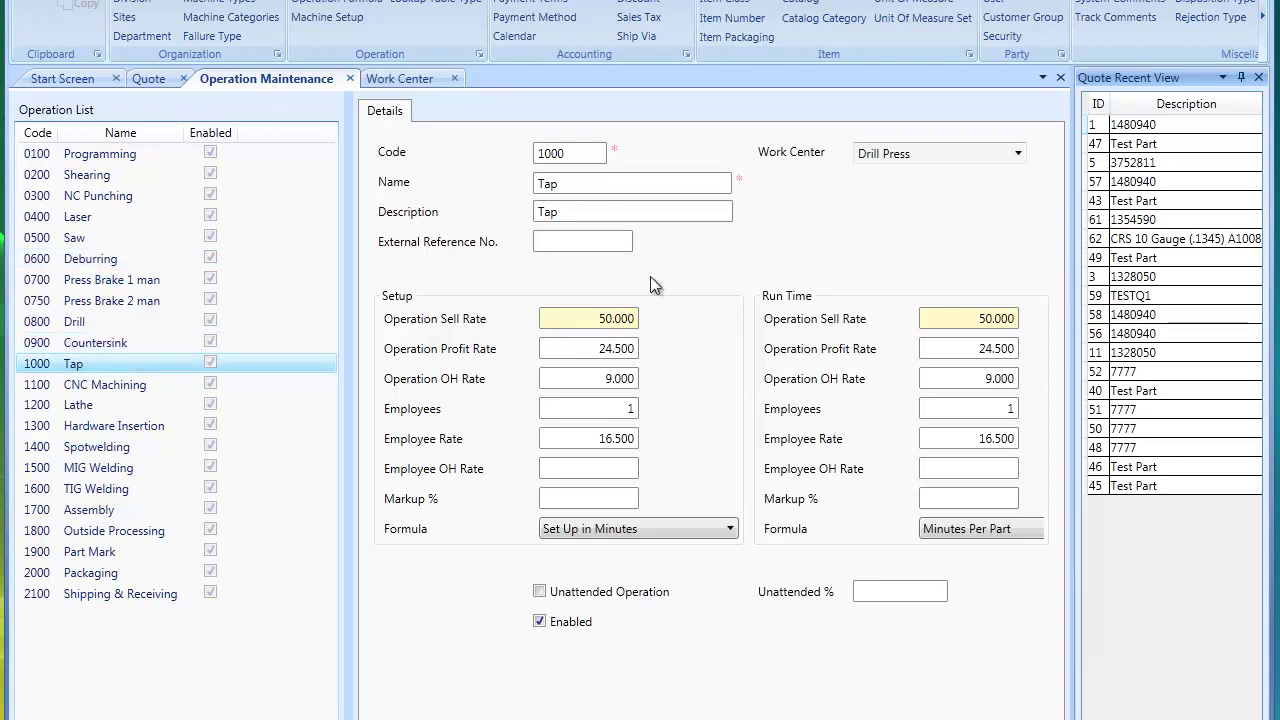
{"action": "left_click_drag", "start_coordinate": [1072, 165], "coordinate": [1149, 211]}
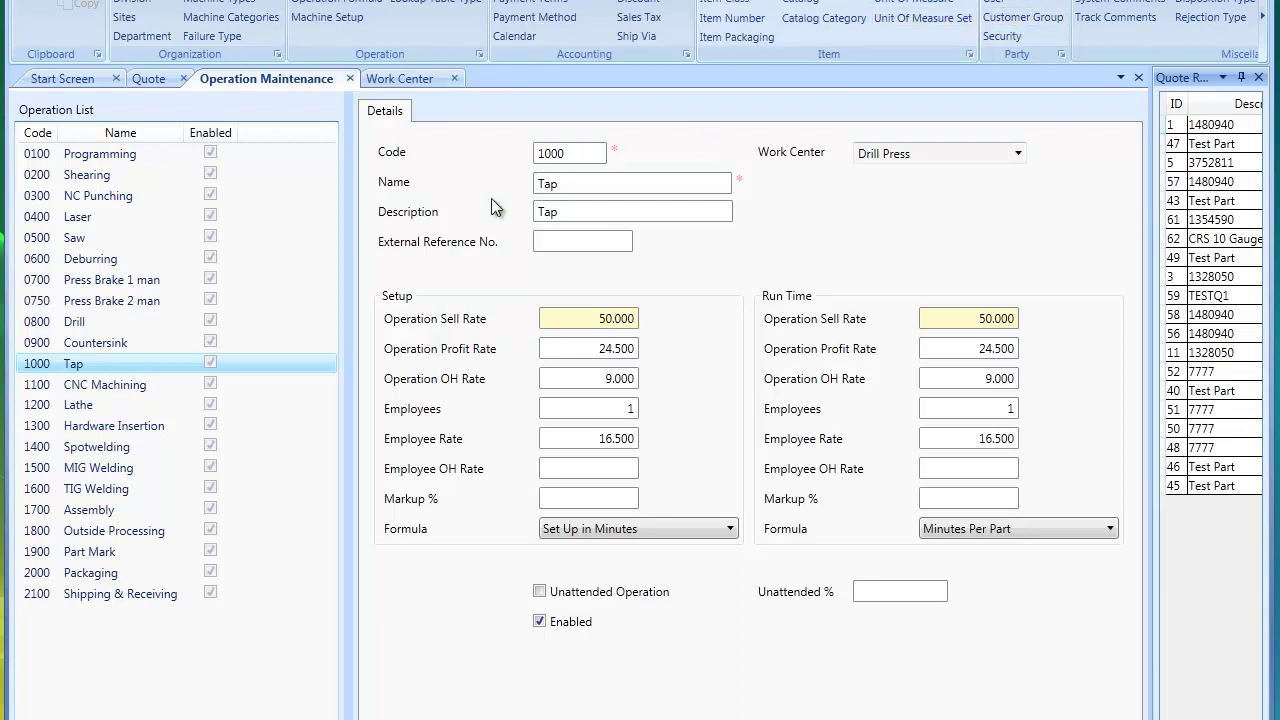
{"action": "double_click", "coordinate": [562, 153]}
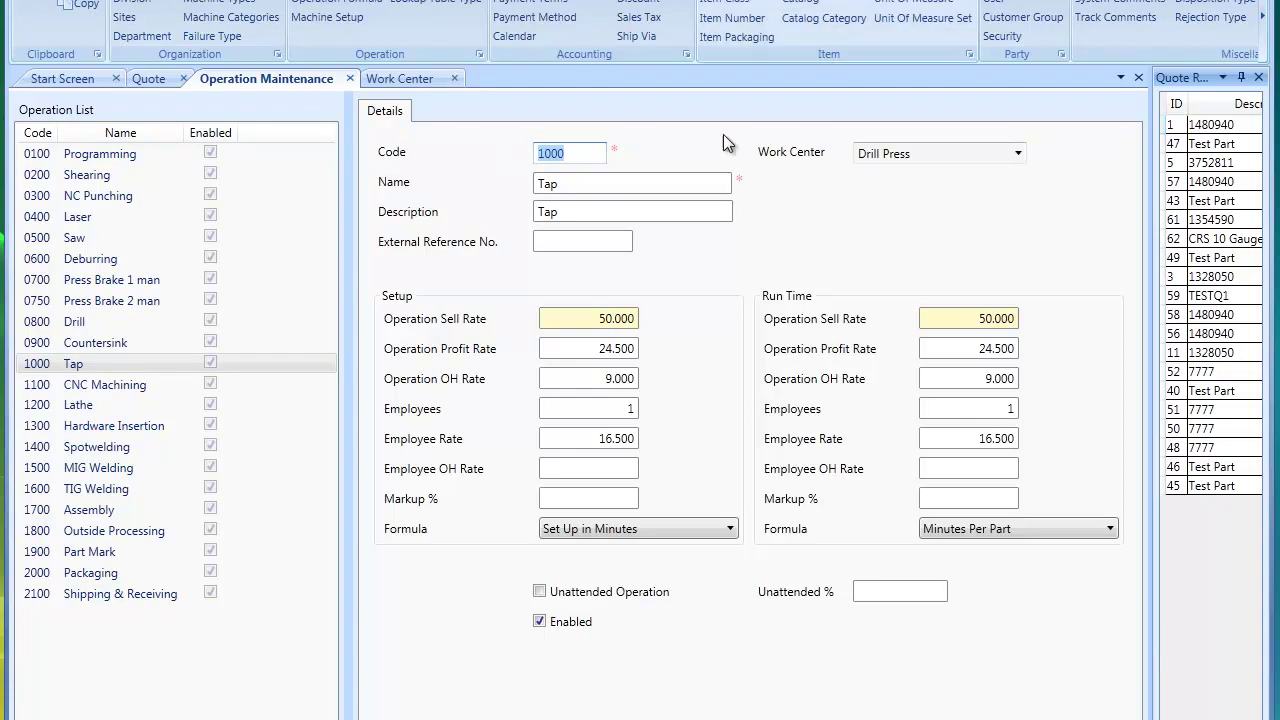
{"action": "double_click", "coordinate": [545, 184]}
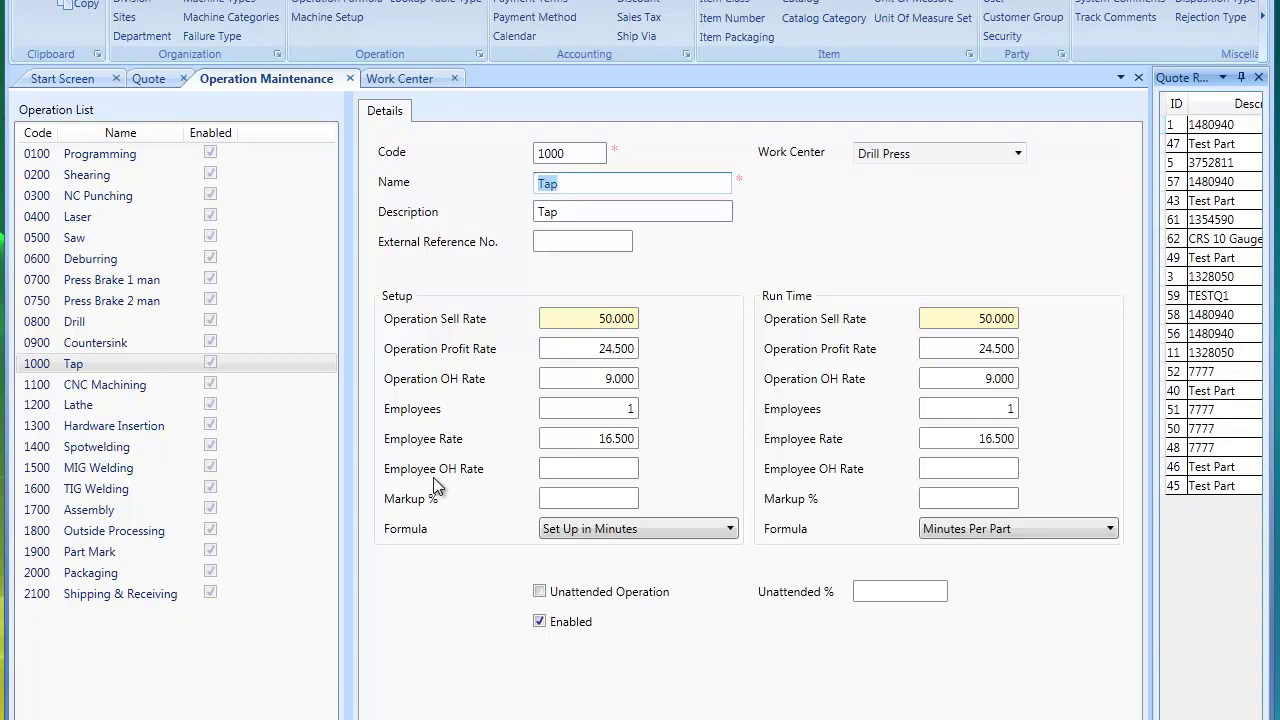
Step: Set Tap's setup Employee OH Rate to 10, raising the setup sell rate to 60.000
{"action": "left_click", "coordinate": [562, 470]}
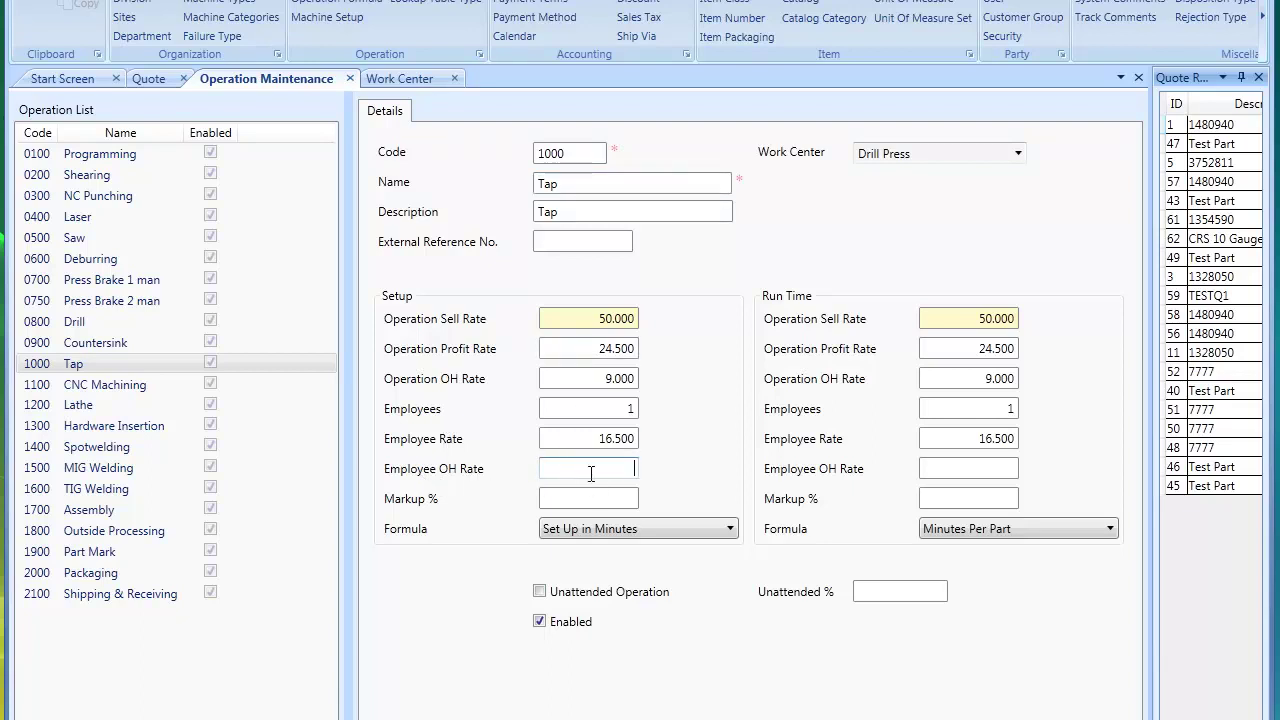
{"action": "type", "text": "10"}
{"action": "key", "text": "Tab"}
Step: Review the setup sell rate, profit rate, markup and Employees count values
{"action": "left_click_drag", "start_coordinate": [595, 319], "coordinate": [639, 320]}
{"action": "left_click_drag", "start_coordinate": [597, 349], "coordinate": [657, 345]}
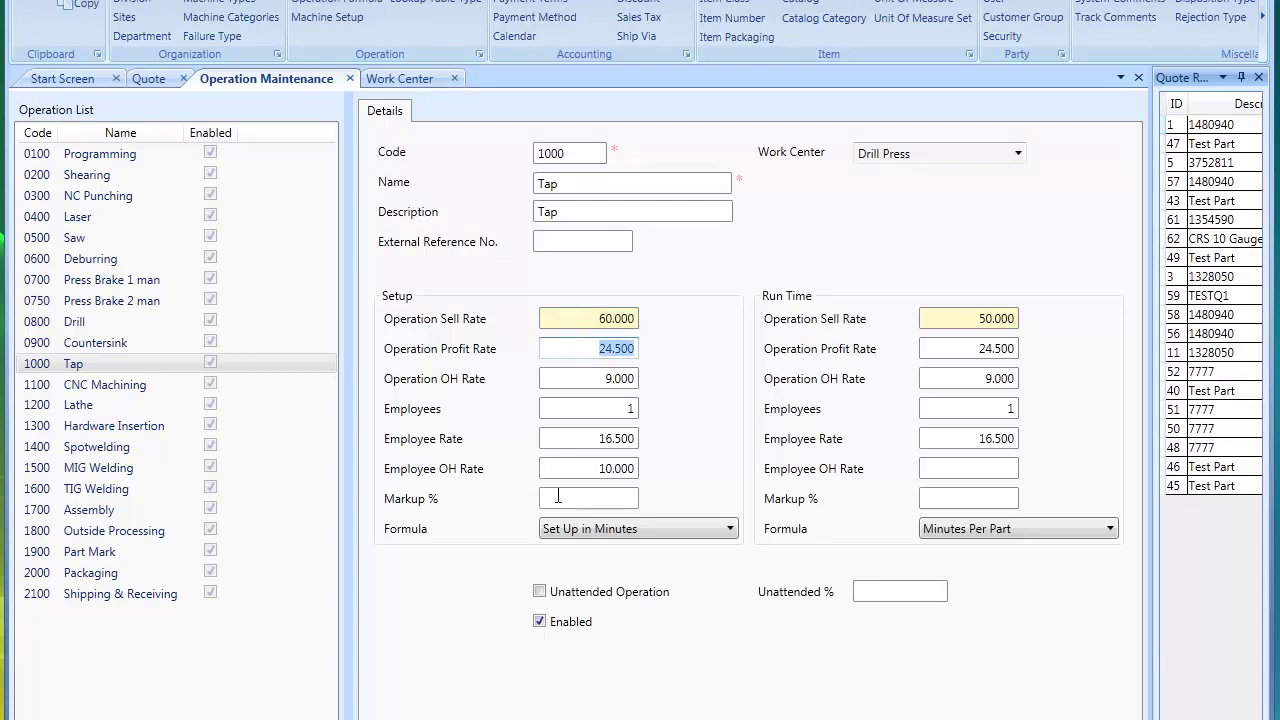
{"action": "left_click", "coordinate": [616, 496]}
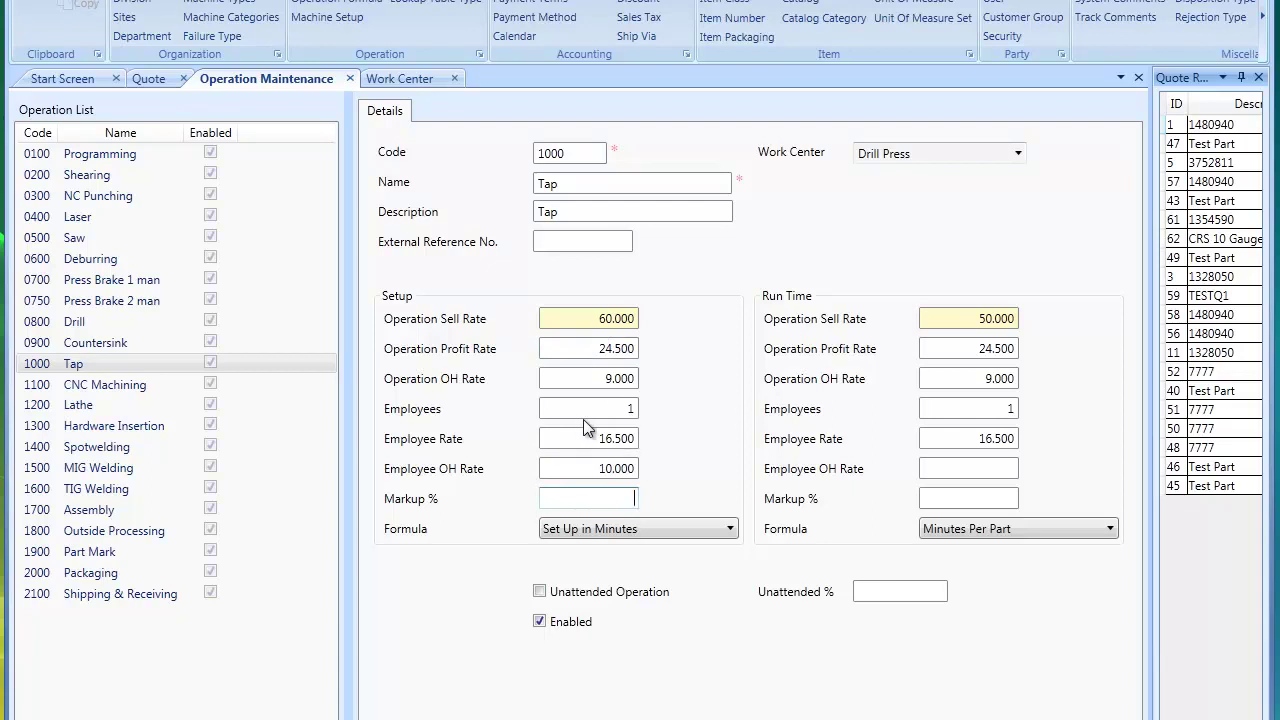
{"action": "left_click_drag", "start_coordinate": [584, 419], "coordinate": [663, 410]}
{"action": "left_click", "coordinate": [945, 350]}
{"action": "left_click", "coordinate": [945, 351]}
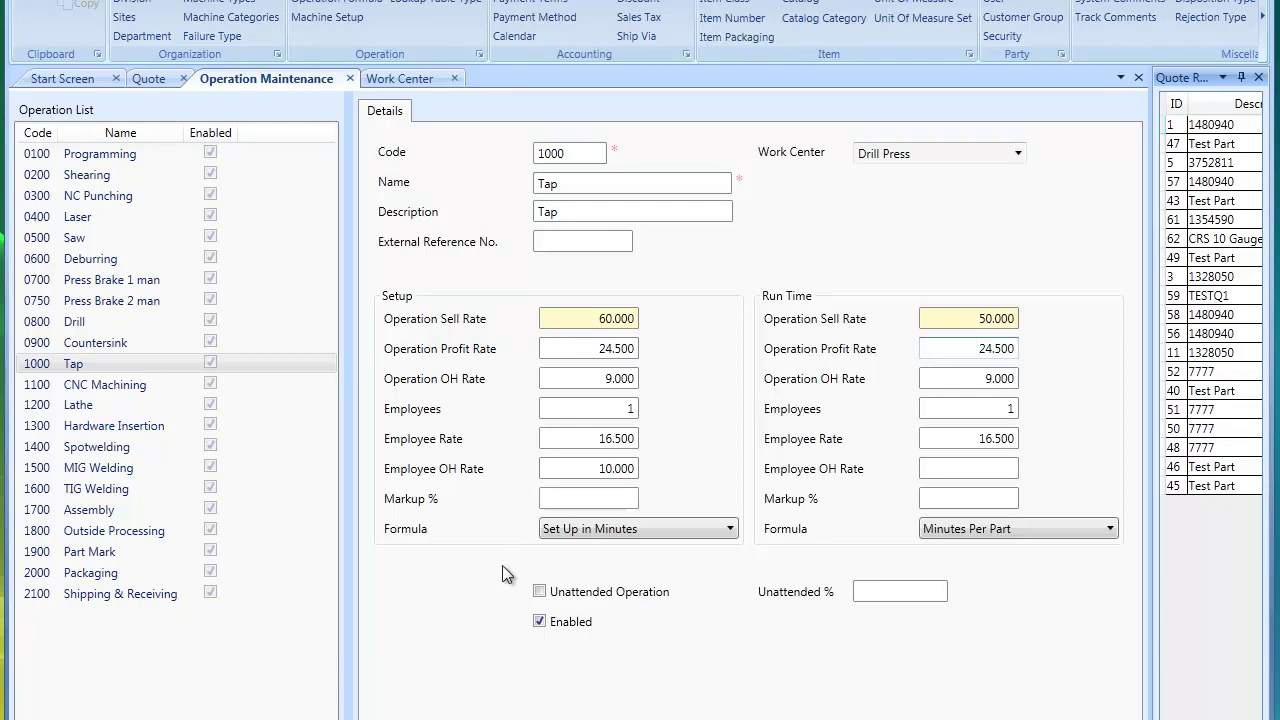
{"action": "left_click", "coordinate": [601, 530]}
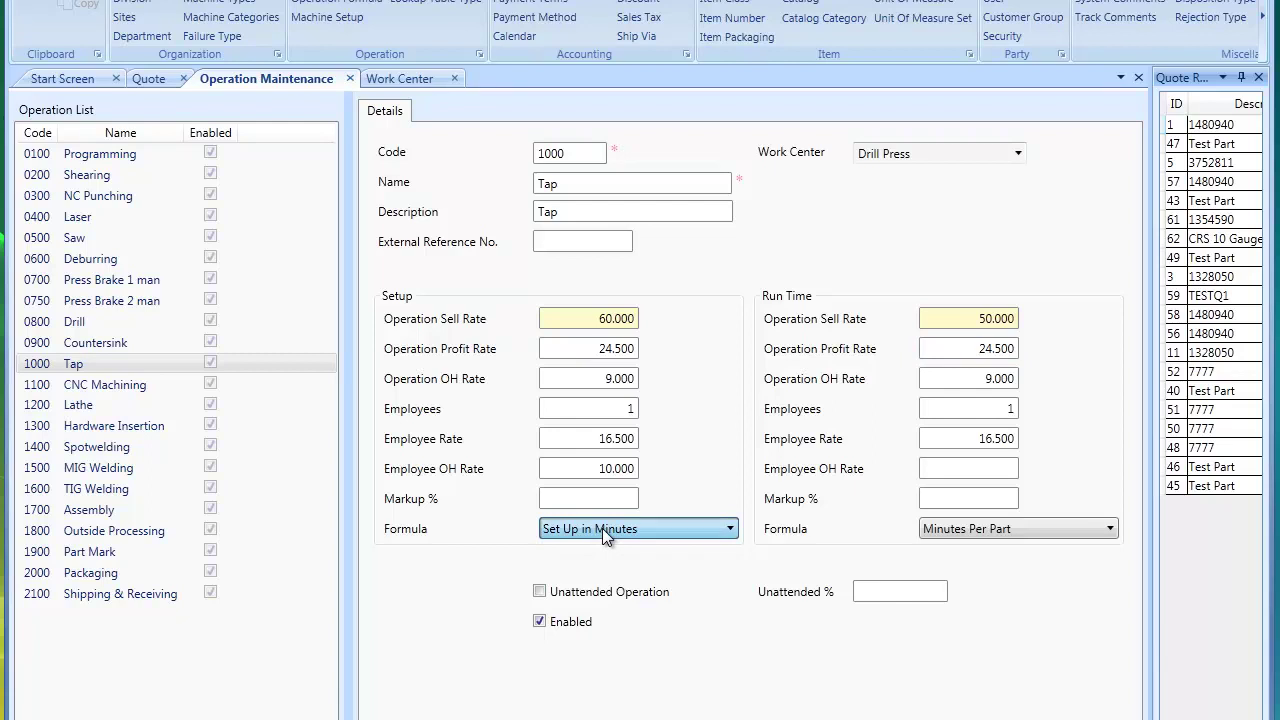
{"action": "left_click", "coordinate": [967, 528]}
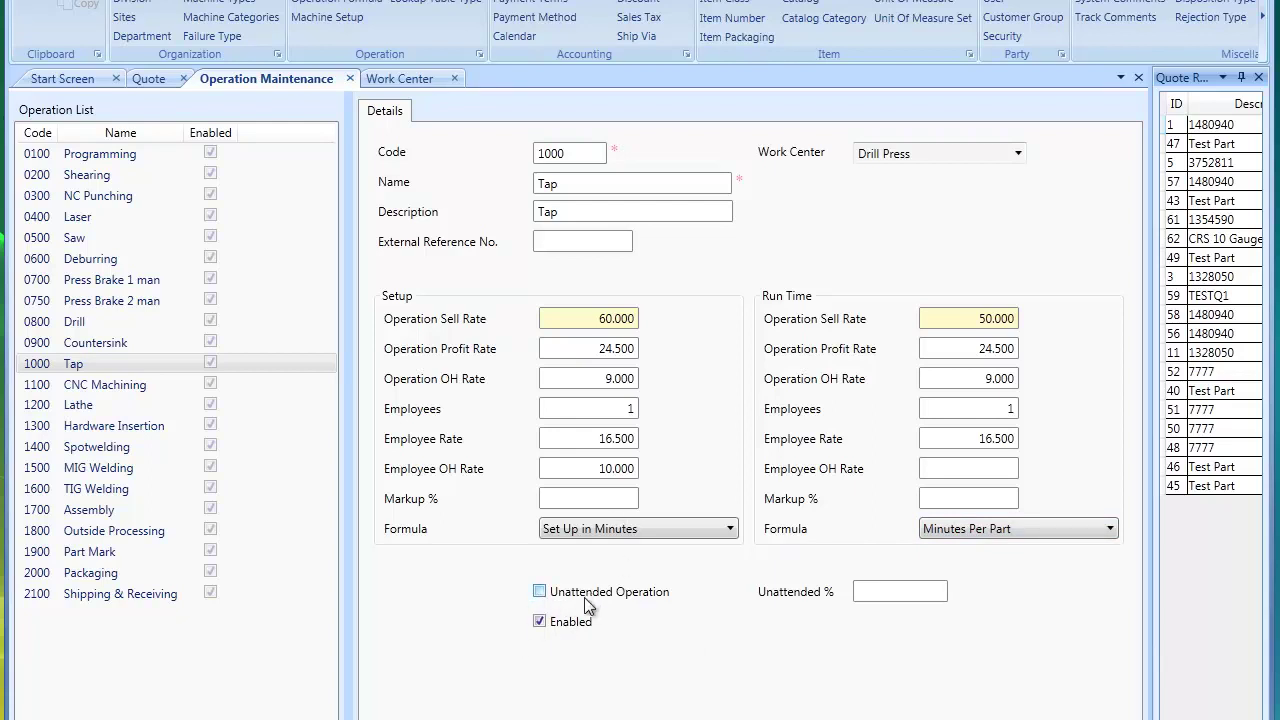
Step: Compare setup and run Employee Rates, try Unattended Operation at 10%, then turn it off
{"action": "left_click", "coordinate": [595, 438]}
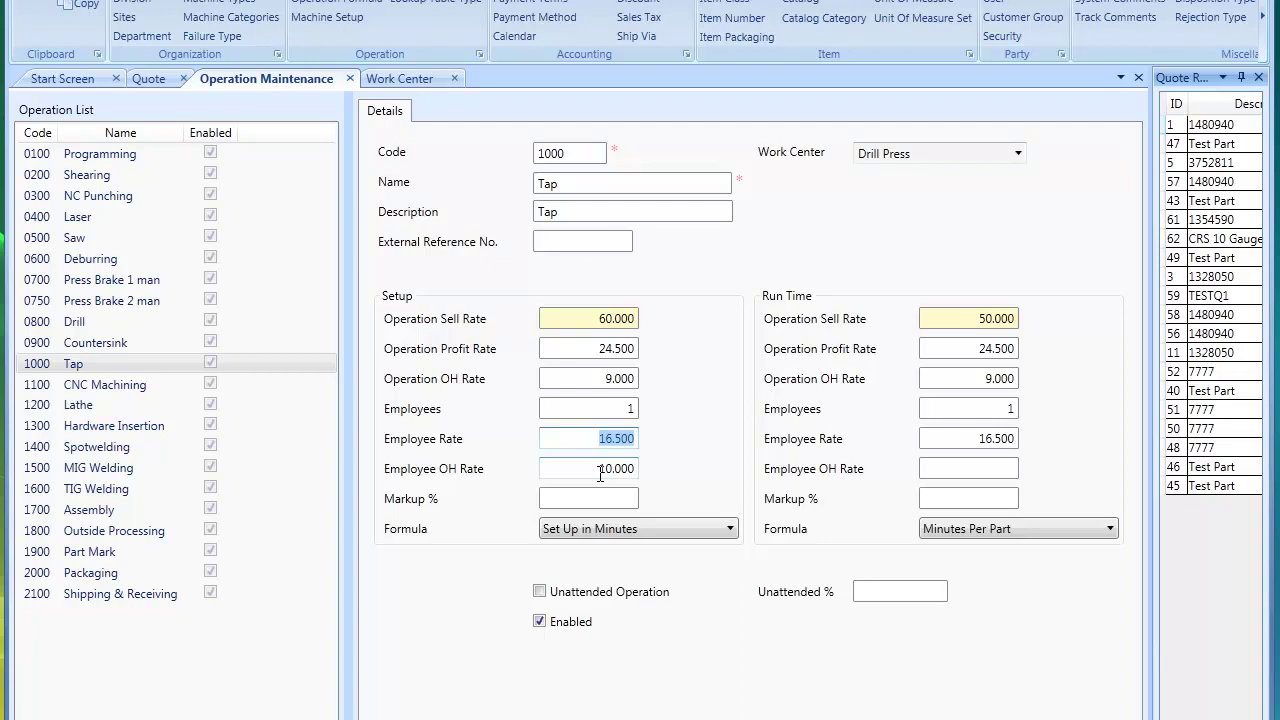
{"action": "left_click_drag", "start_coordinate": [951, 437], "coordinate": [1027, 436]}
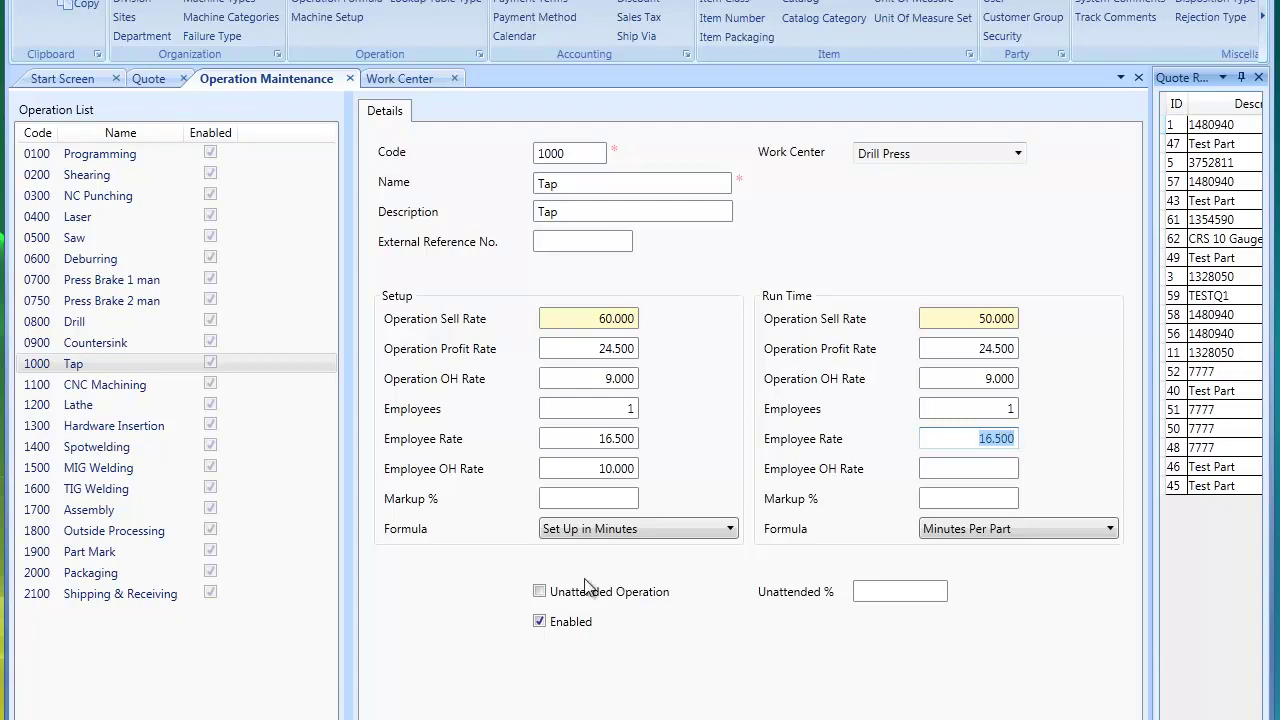
{"action": "left_click", "coordinate": [539, 592]}
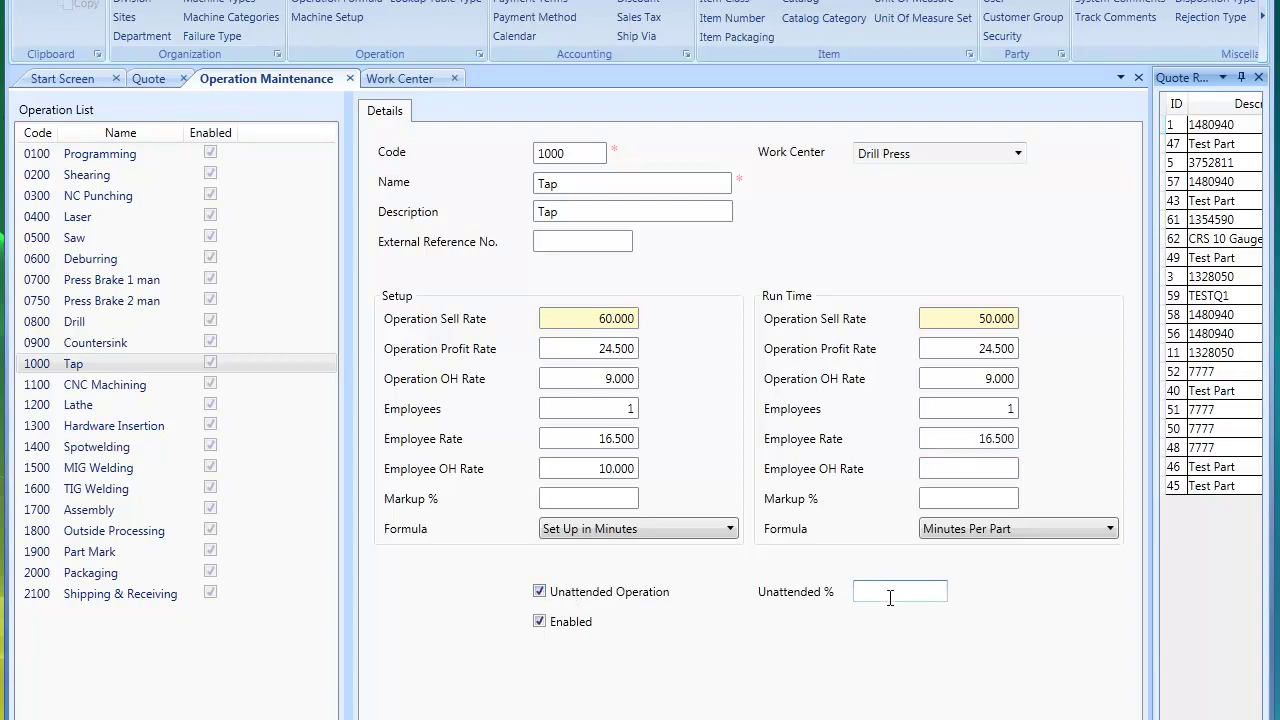
{"action": "type", "text": "10"}
{"action": "key", "text": "Tab"}
{"action": "left_click", "coordinate": [634, 596]}
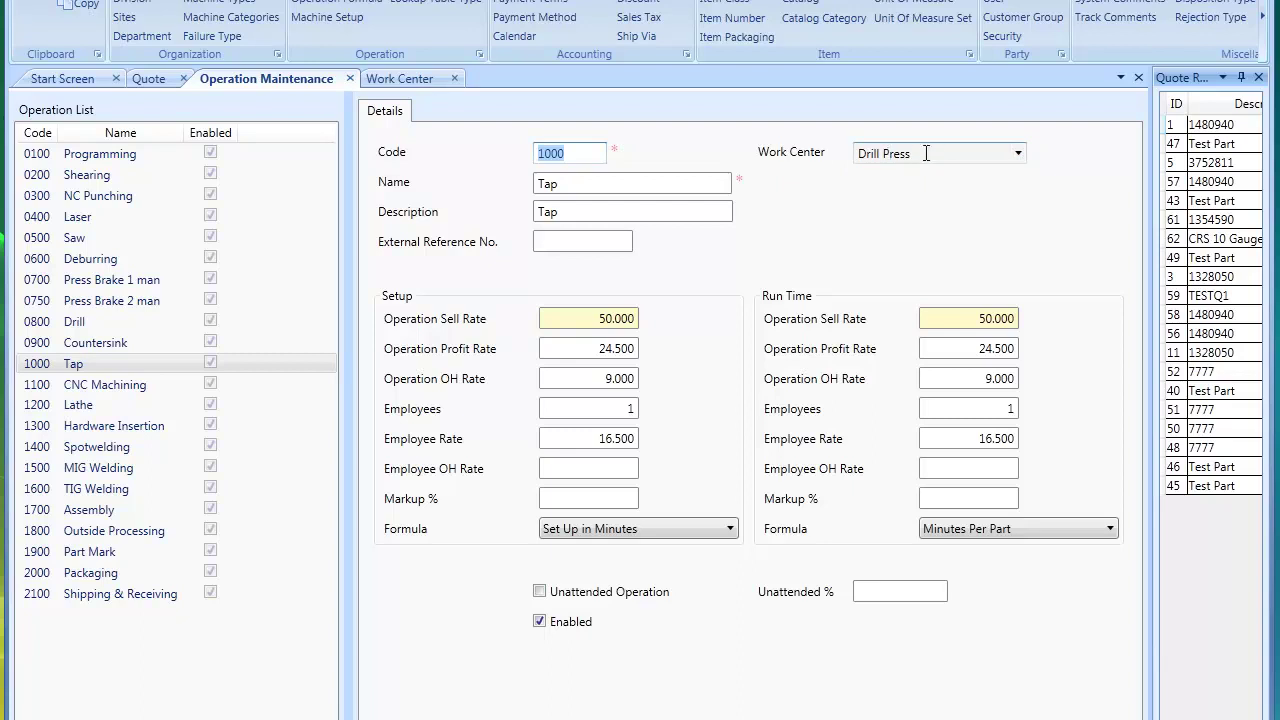
Step: Leave the Drill Press work center and reopen quote 5's operations for part 3752811
{"action": "left_click", "coordinate": [1019, 154]}
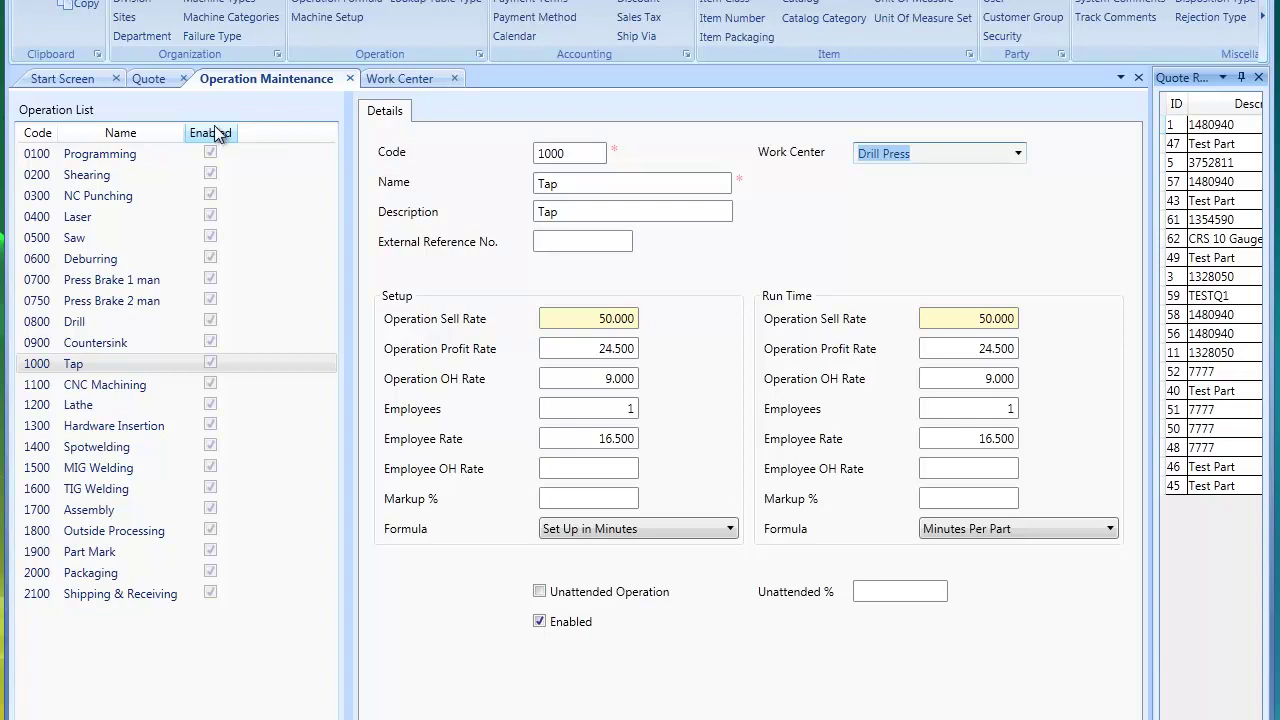
{"action": "left_click", "coordinate": [150, 78]}
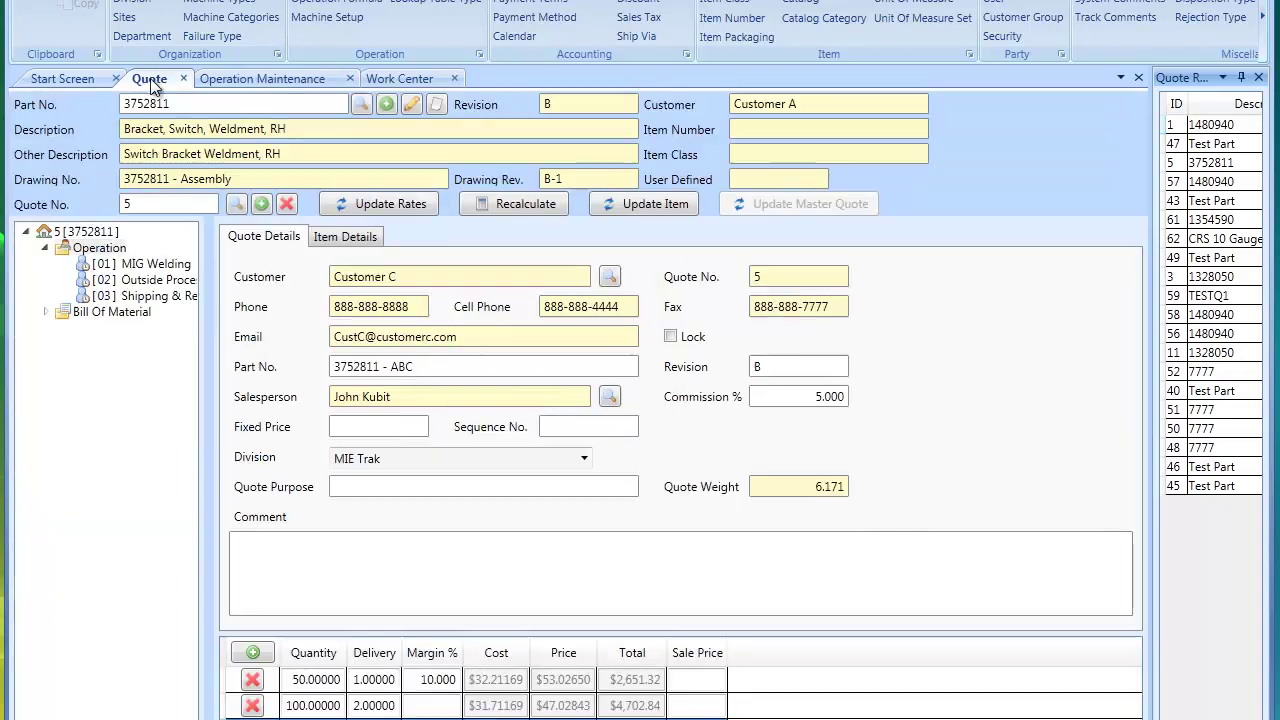
{"action": "left_click", "coordinate": [105, 249]}
{"action": "double_click", "coordinate": [103, 252]}
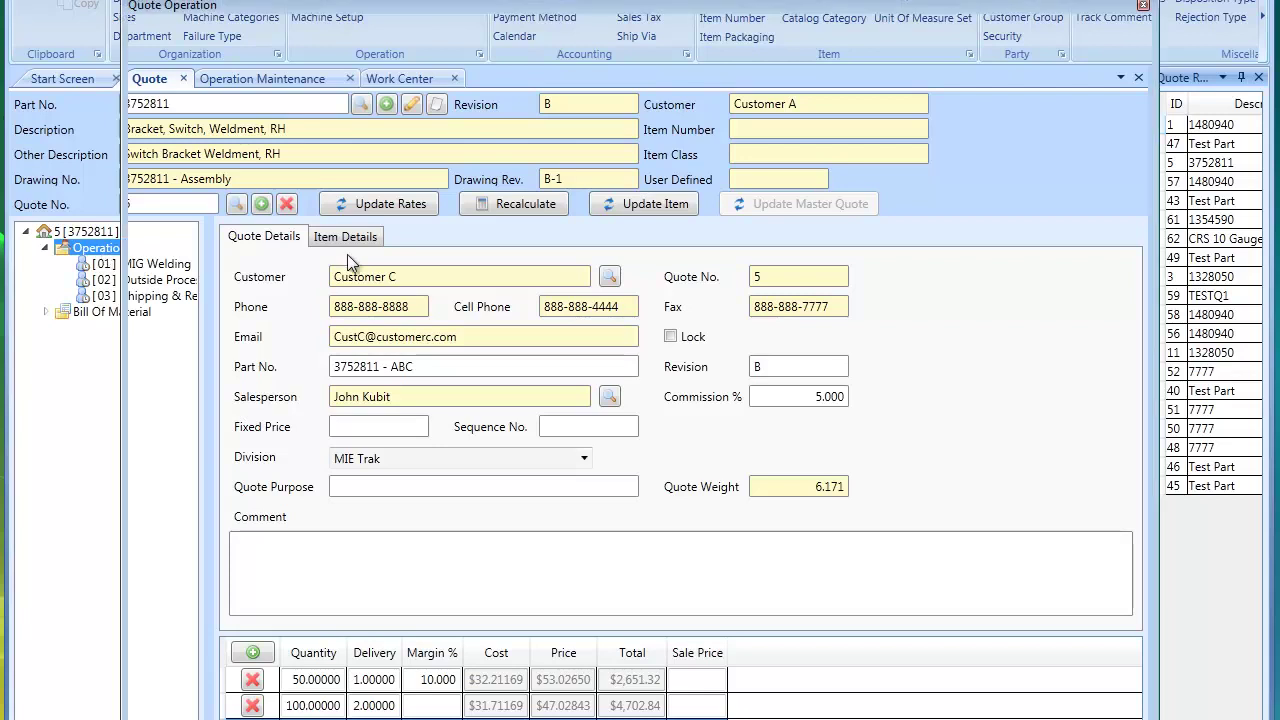